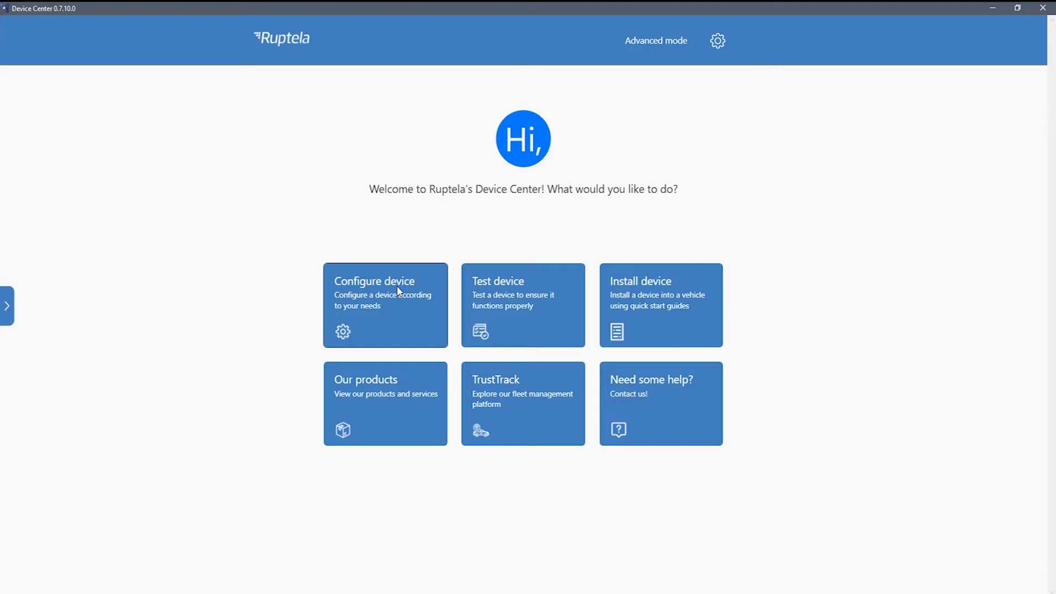
# - Start configuring the connected HCV5 tracker in Device Center
pyautogui.click(397, 285)
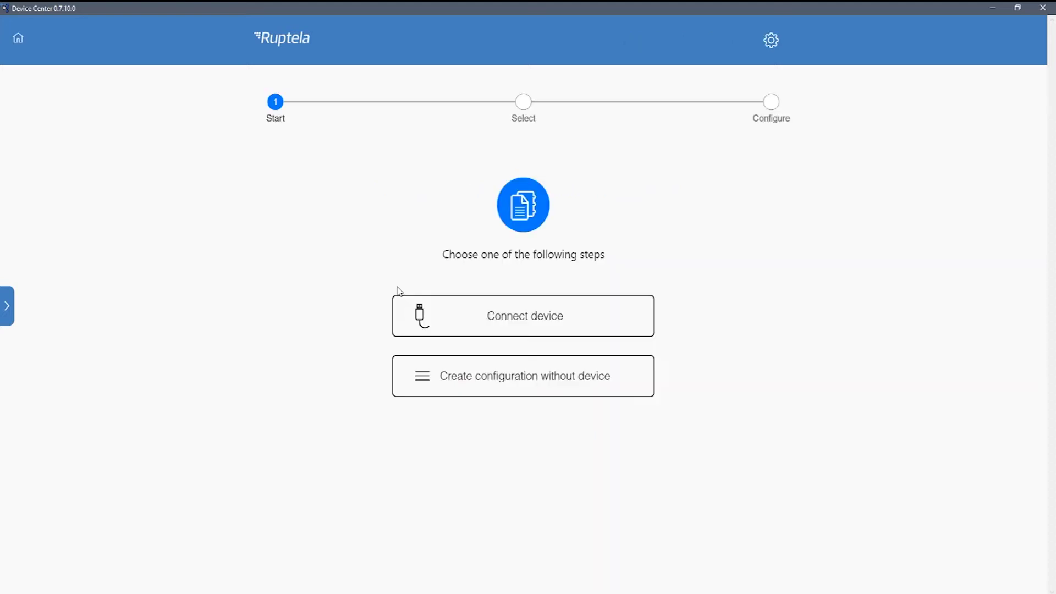
pyautogui.click(529, 327)
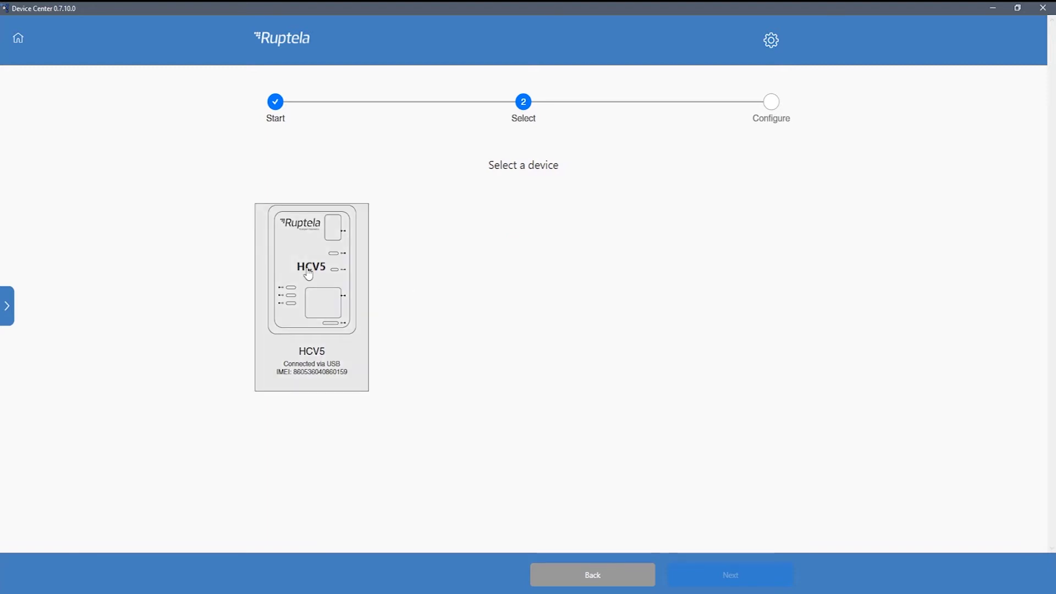
pyautogui.click(308, 272)
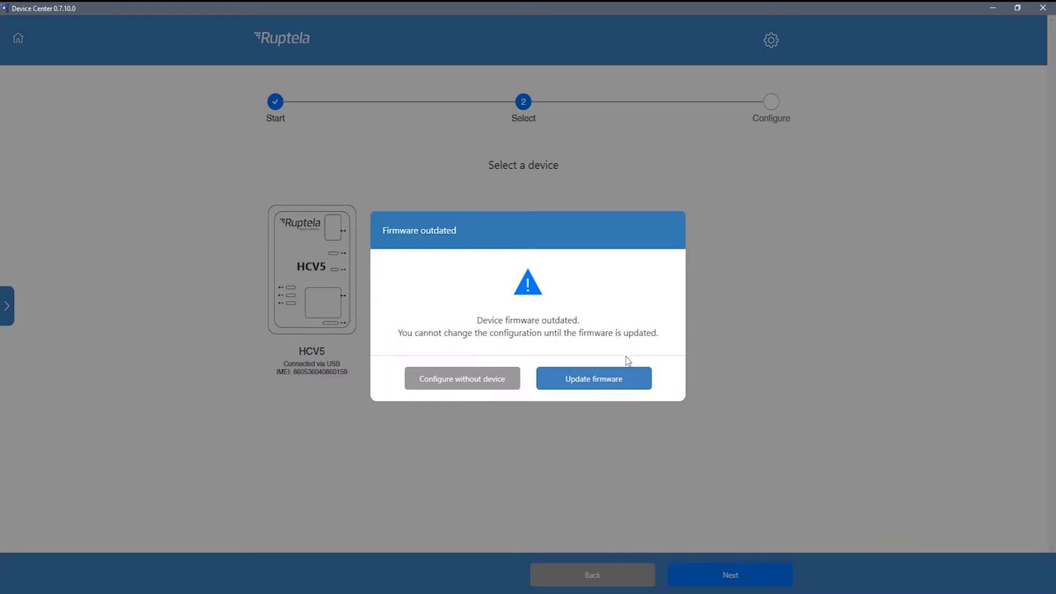
# - Update the HCV5 firmware and switch Bluetooth on under Peripherals and Interfaces
pyautogui.click(620, 379)
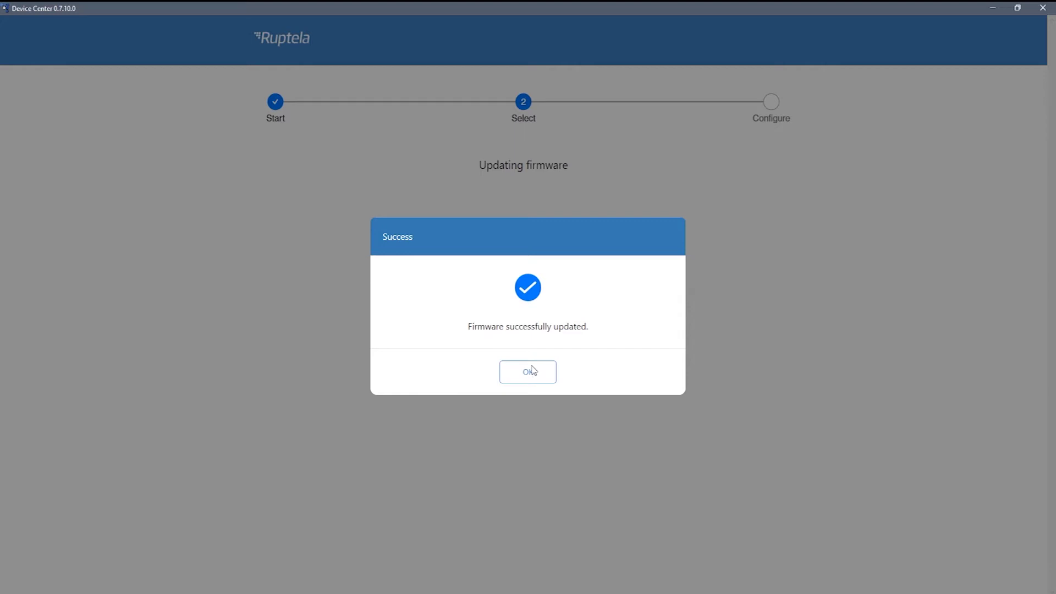
pyautogui.click(528, 371)
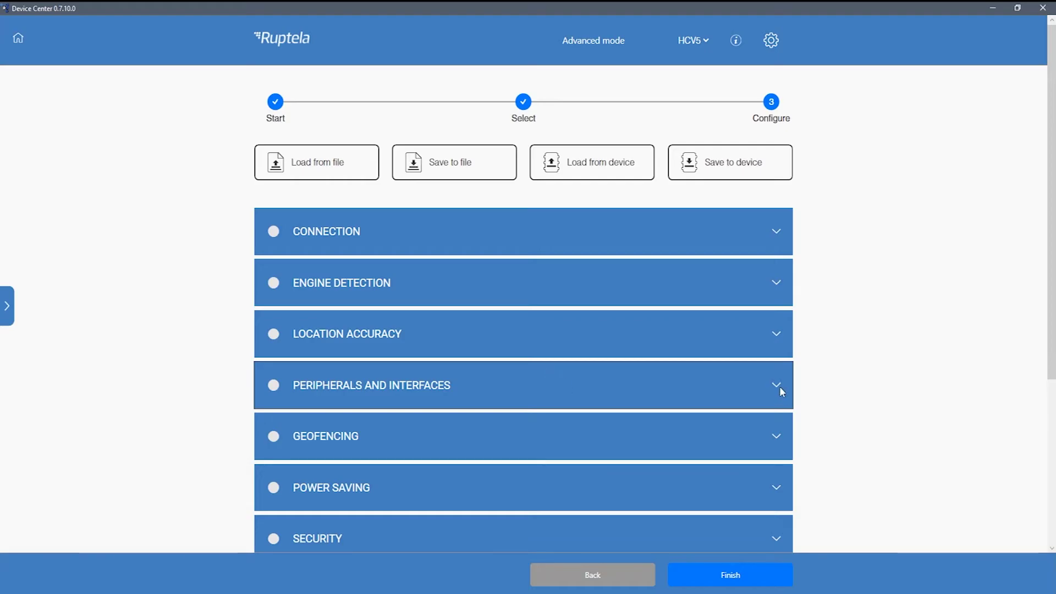
pyautogui.click(777, 385)
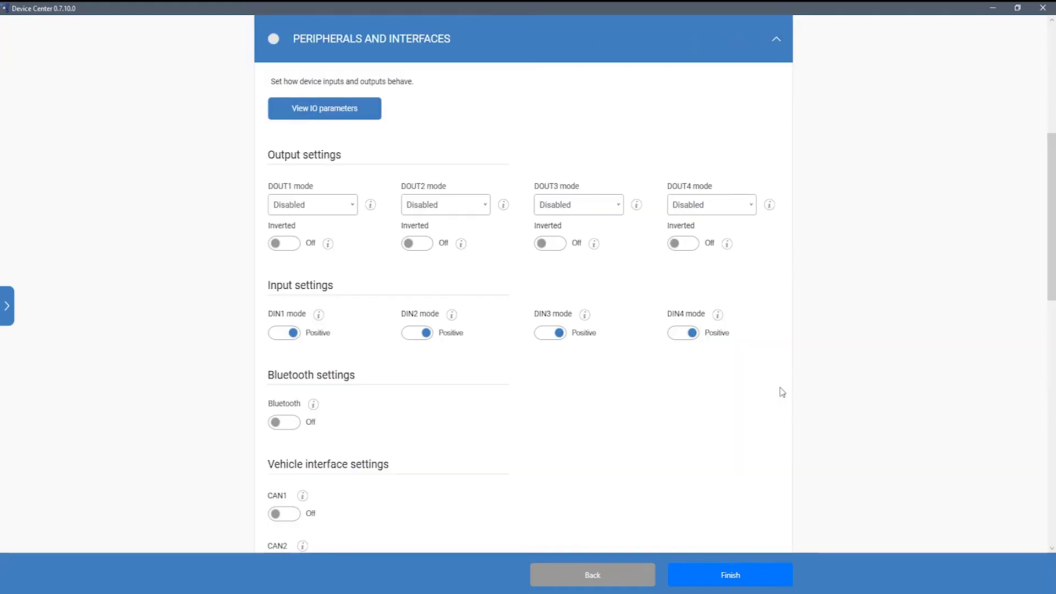
pyautogui.click(279, 424)
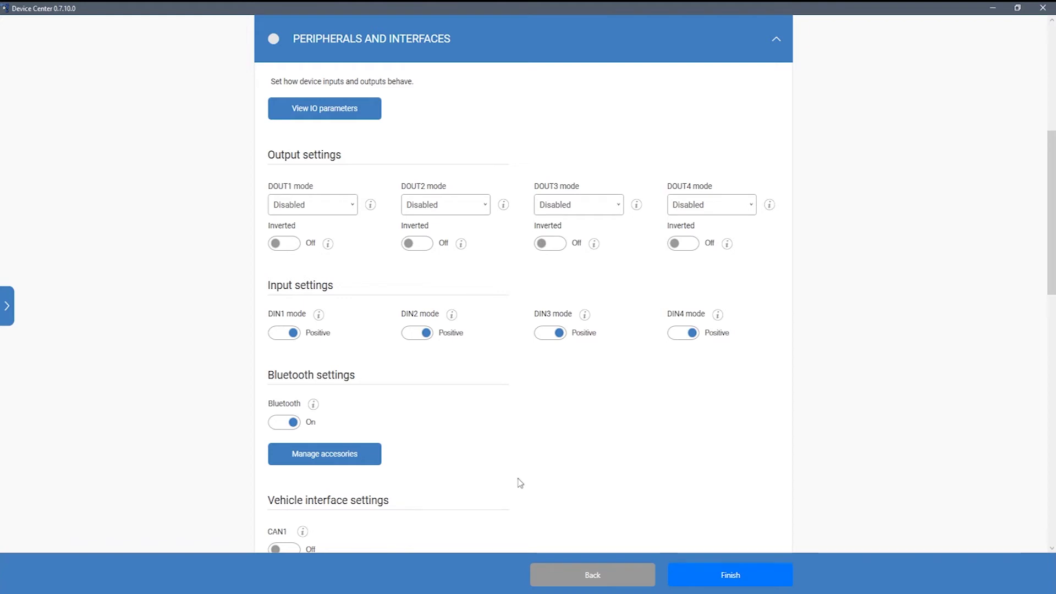
# - Start a new Bluetooth accessory in slot 0 with type Escort TD
pyautogui.click(355, 457)
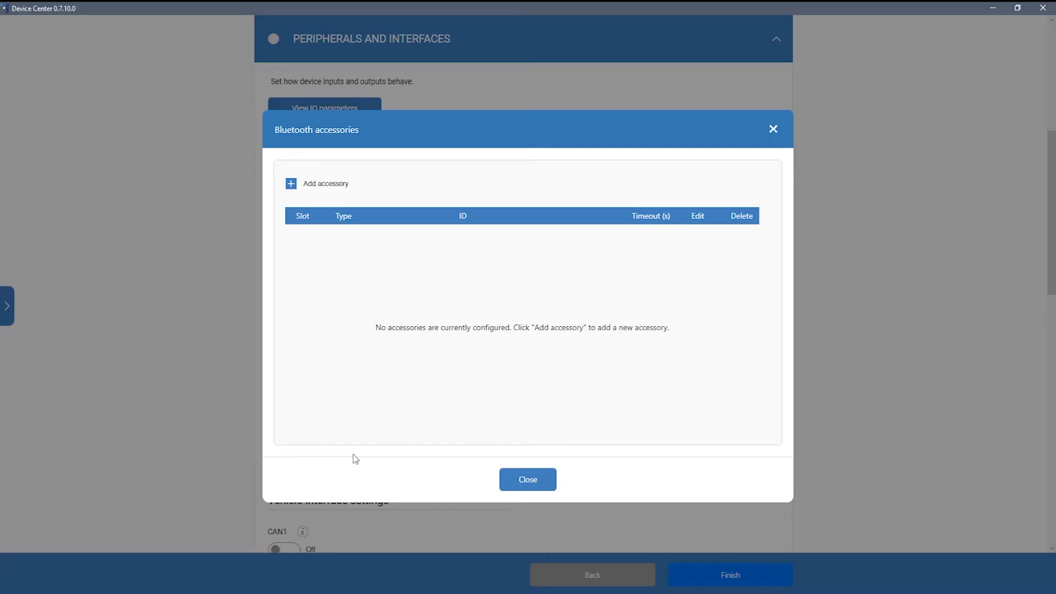
pyautogui.click(299, 186)
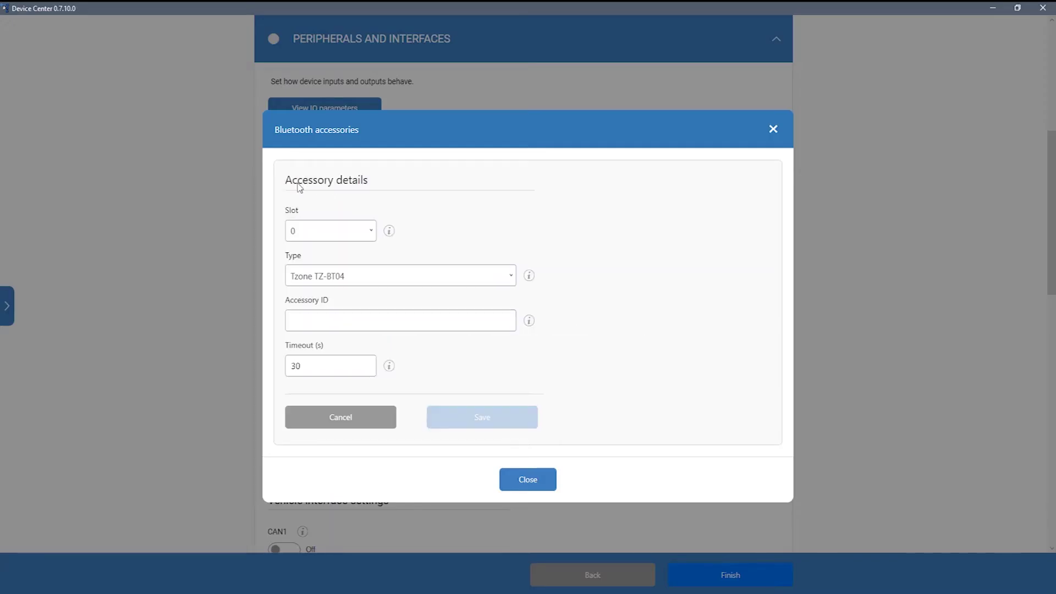
pyautogui.click(330, 230)
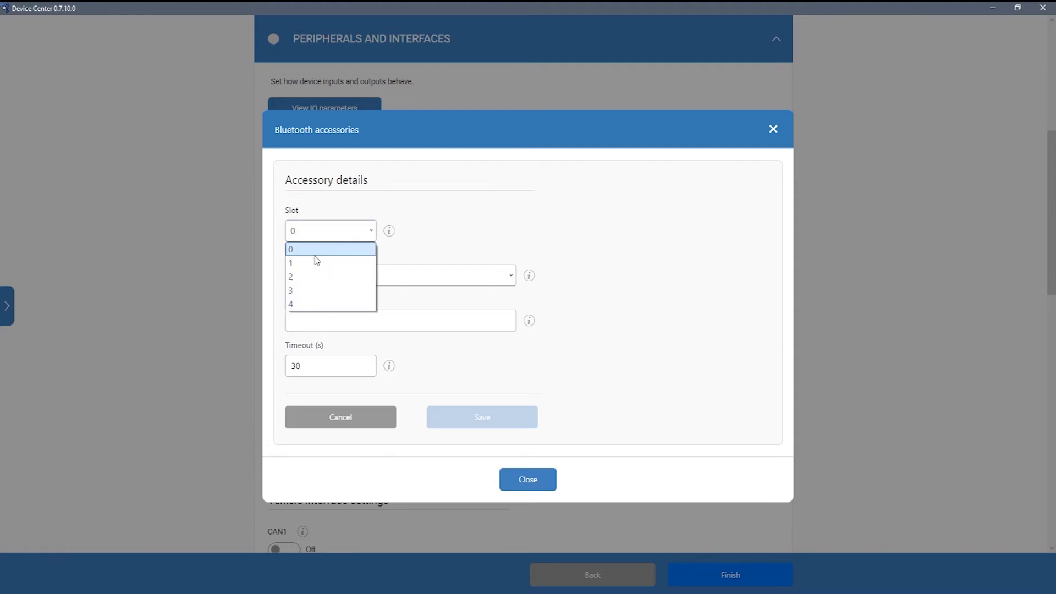
pyautogui.click(314, 251)
pyautogui.click(364, 276)
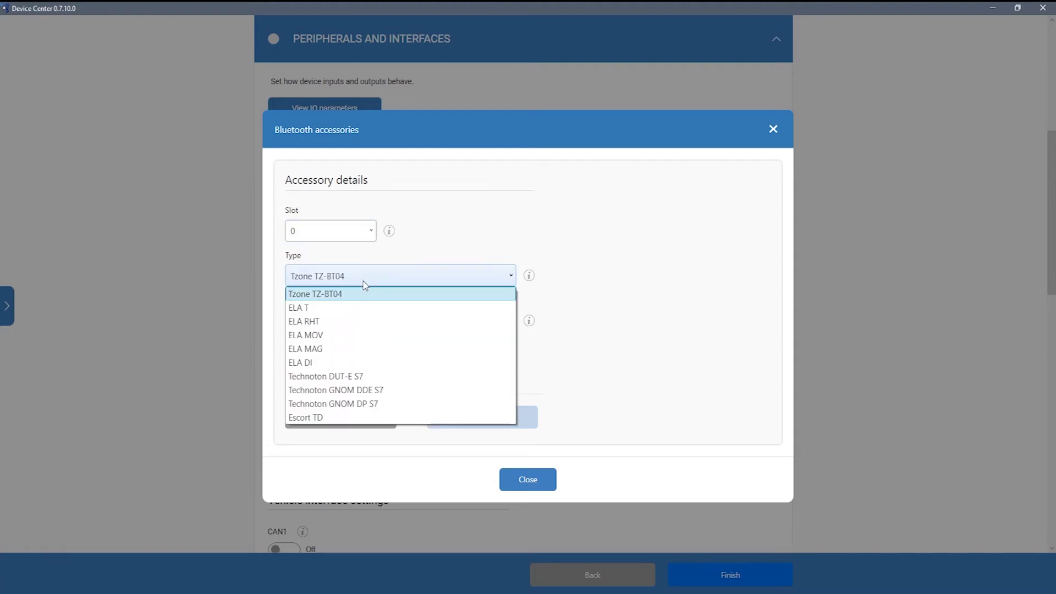
pyautogui.click(331, 418)
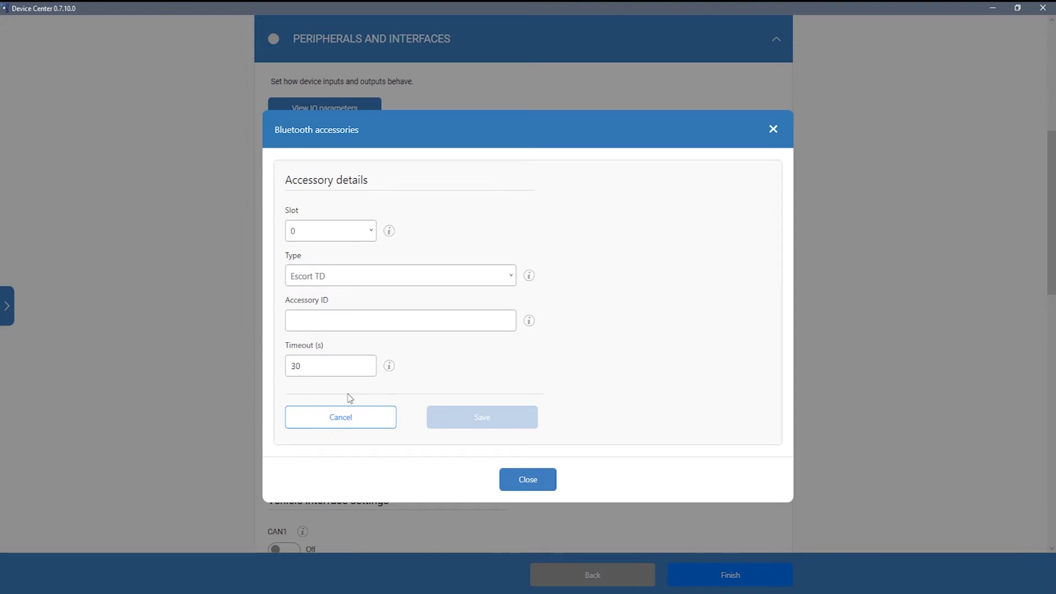
# - Give the accessory ID D014E7925CC5 and a 180-second timeout, and save it
pyautogui.click(319, 319)
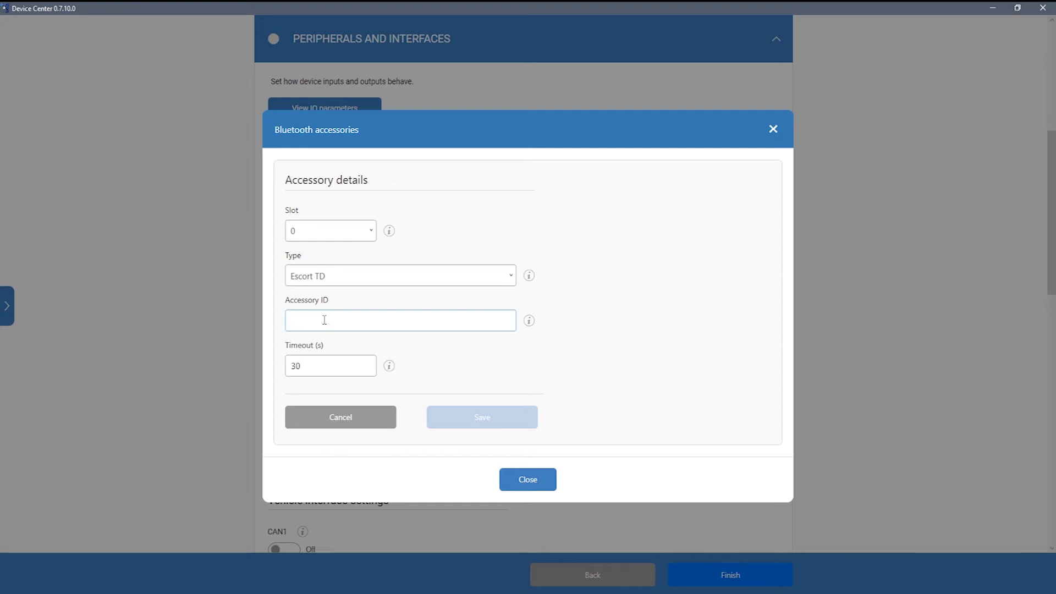
pyautogui.write('D014E7925CC5')
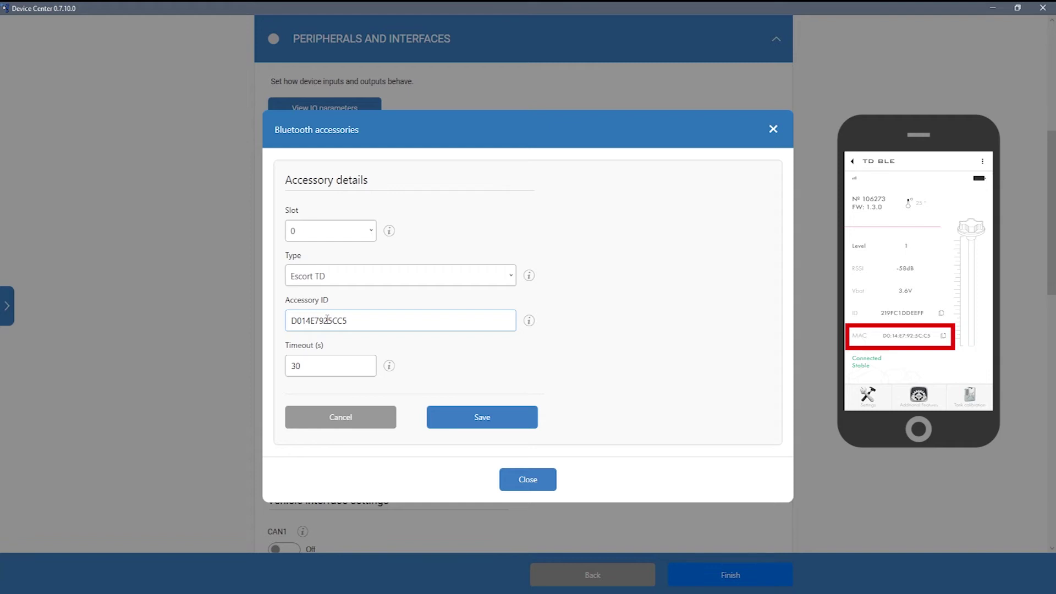
pyautogui.click(324, 367)
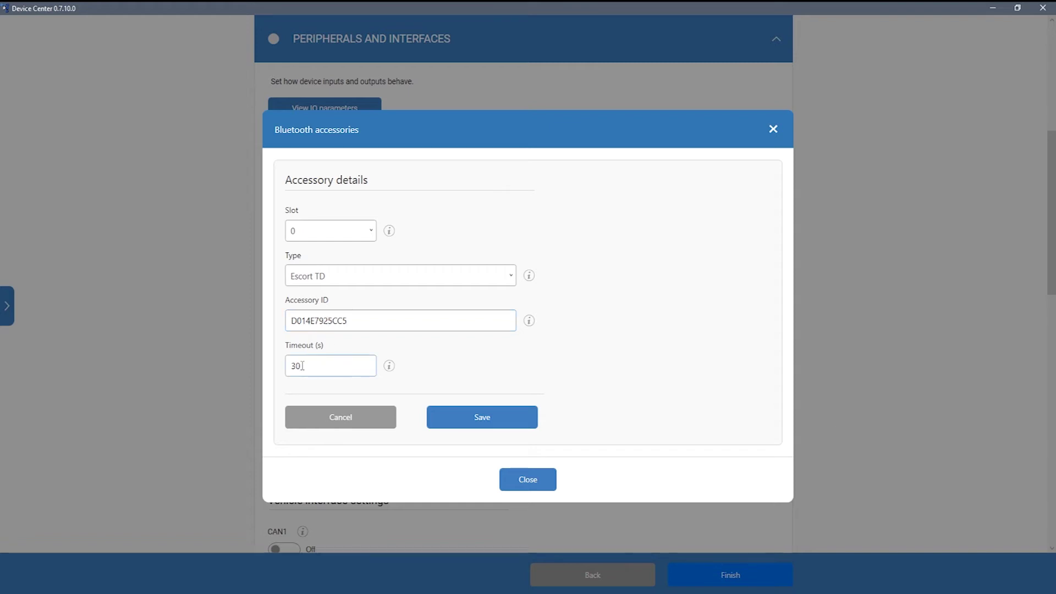
pyautogui.doubleClick(301, 365)
pyautogui.write('18')
pyautogui.click(473, 418)
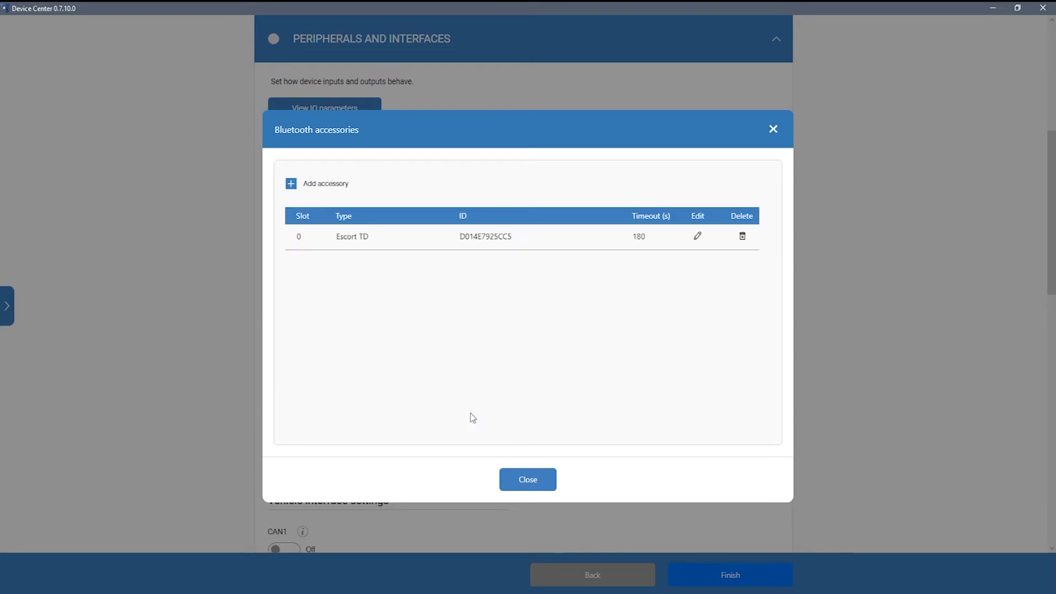
# - Review the Escort TD entry without changes and close the Bluetooth accessories dialog
pyautogui.click(696, 238)
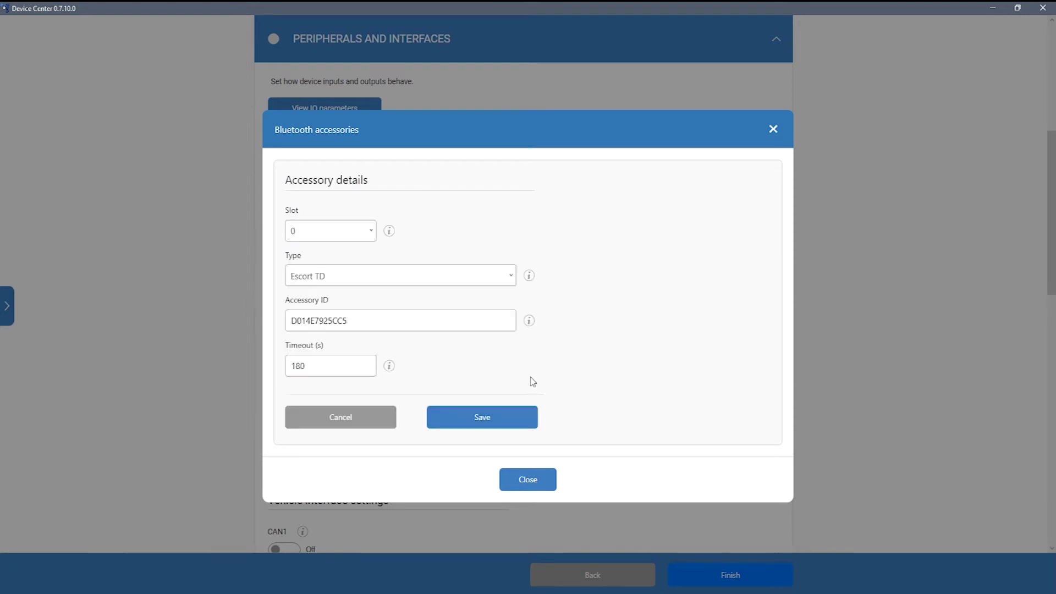
pyautogui.click(339, 417)
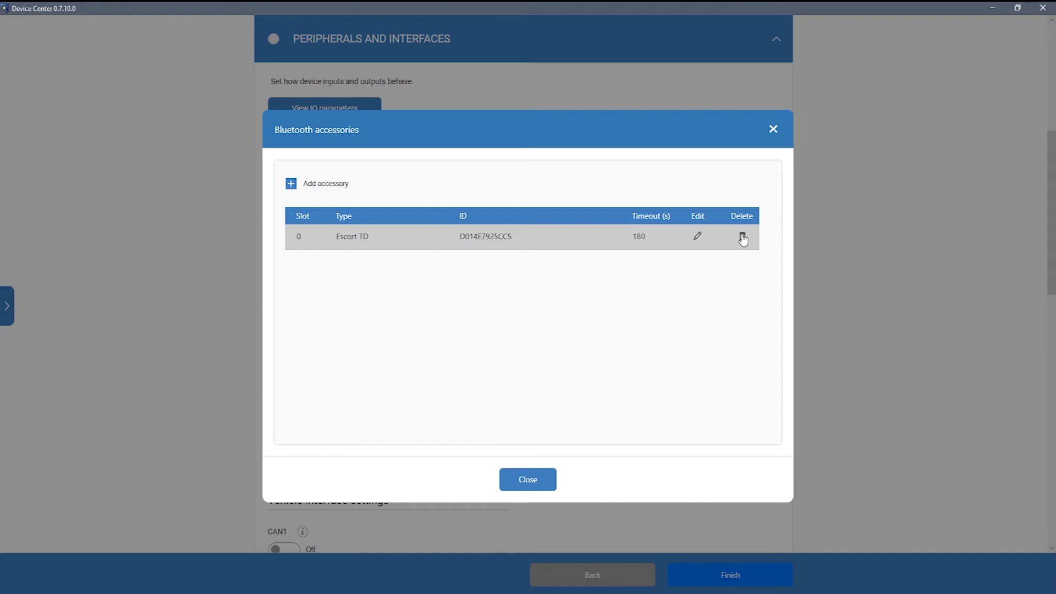
pyautogui.click(527, 480)
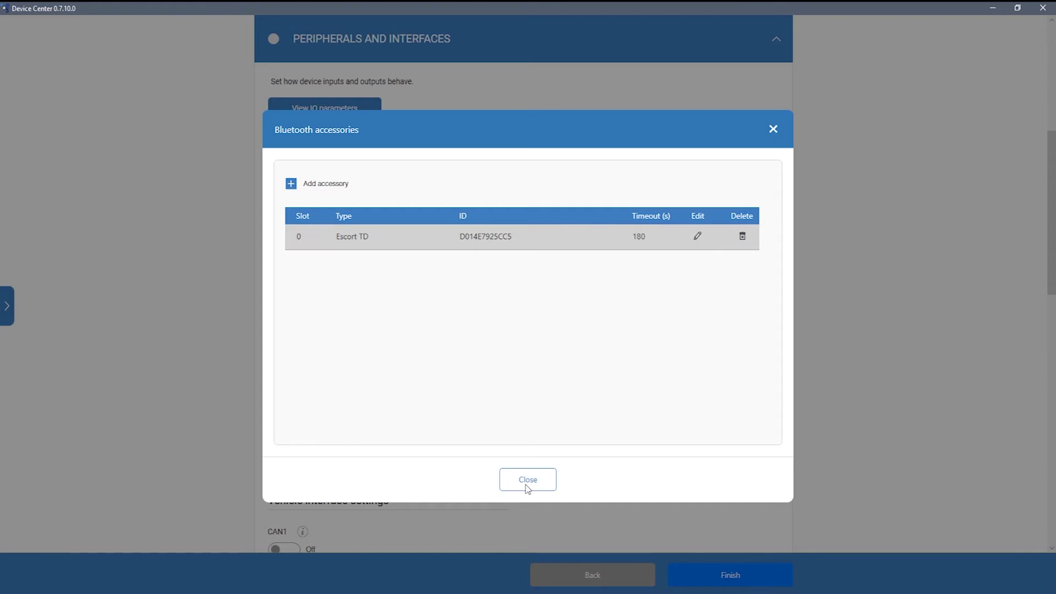
pyautogui.click(527, 481)
pyautogui.click(775, 39)
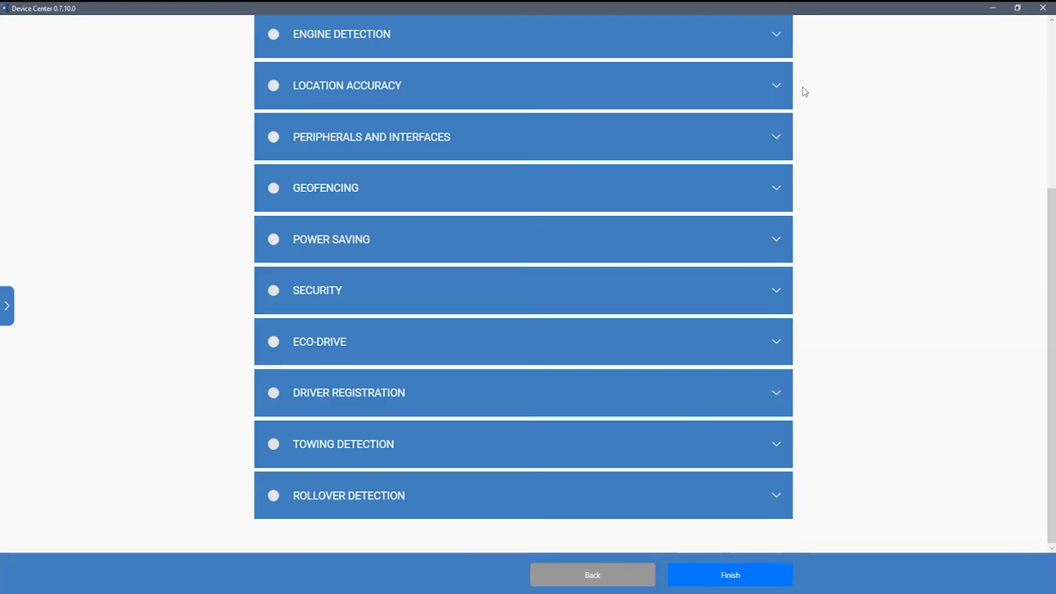
pyautogui.scroll(5, 850, 297)
# - Write the configuration to the HCV5 and return to the welcome screen
pyautogui.click(721, 161)
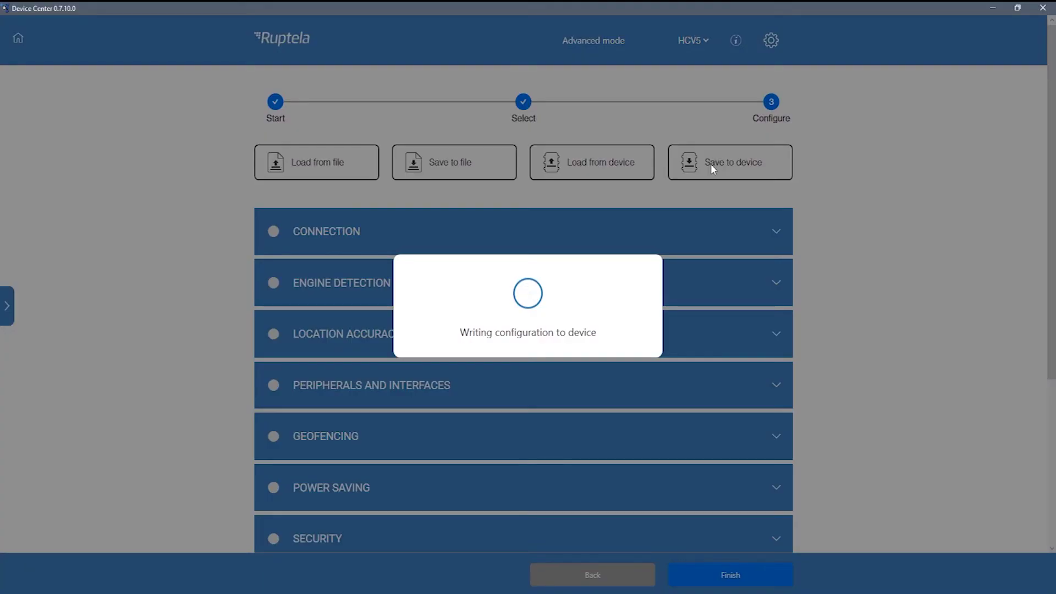
pyautogui.click(527, 371)
pyautogui.click(729, 576)
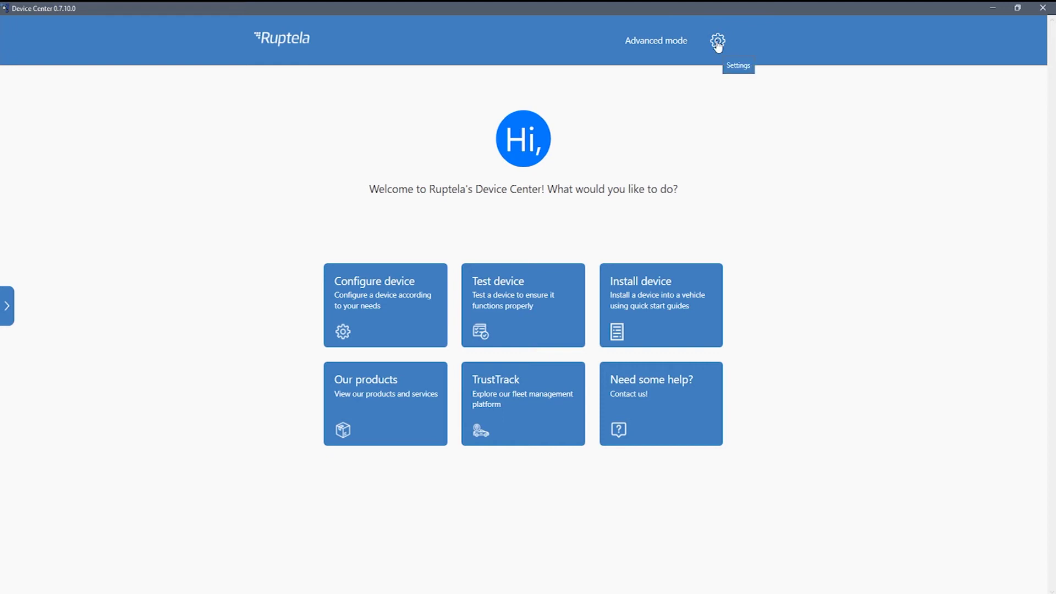
# - Launch Advanced Configurator, connect to the HCV5 on COM12, and show Wireless Communication settings
pyautogui.click(656, 41)
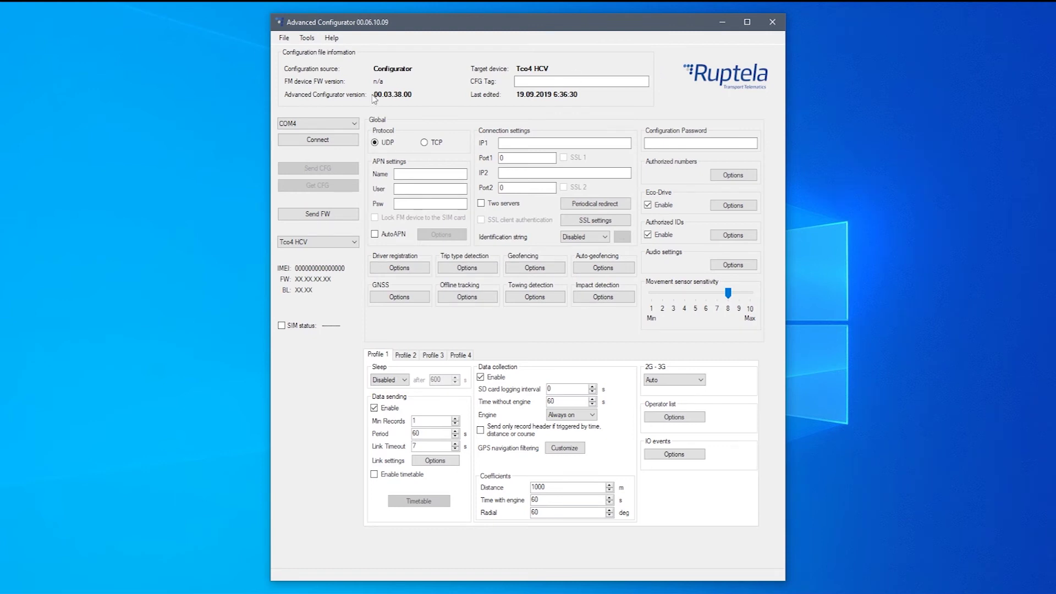
pyautogui.click(317, 124)
pyautogui.click(292, 142)
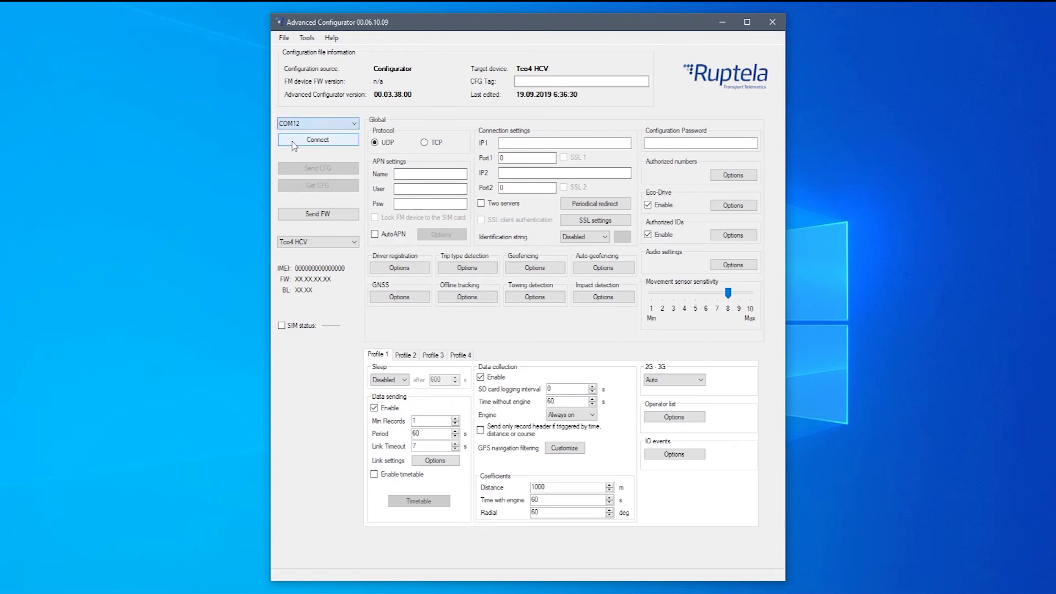
pyautogui.click(327, 141)
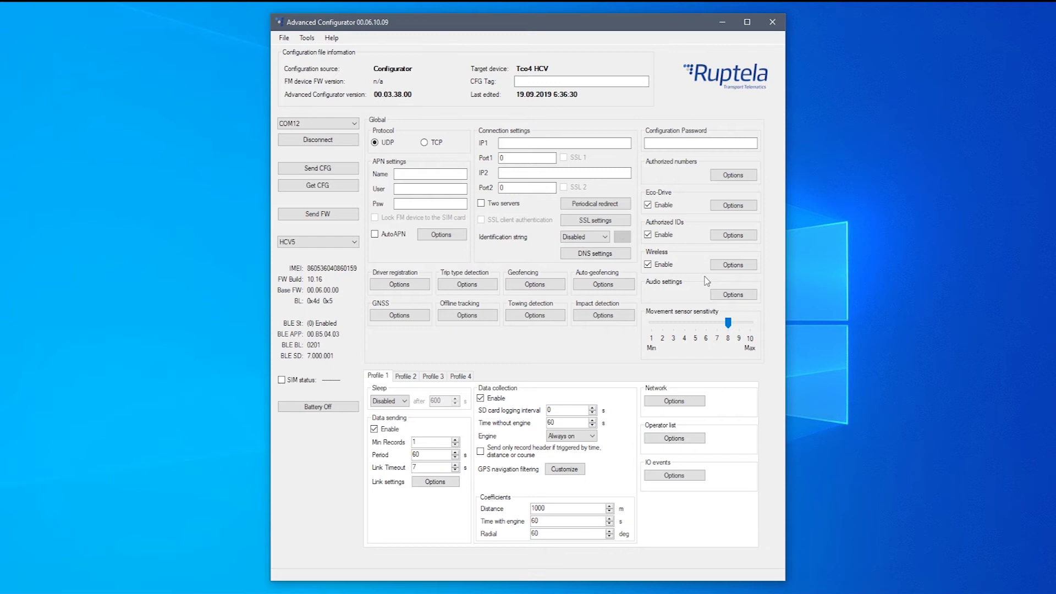
pyautogui.click(733, 264)
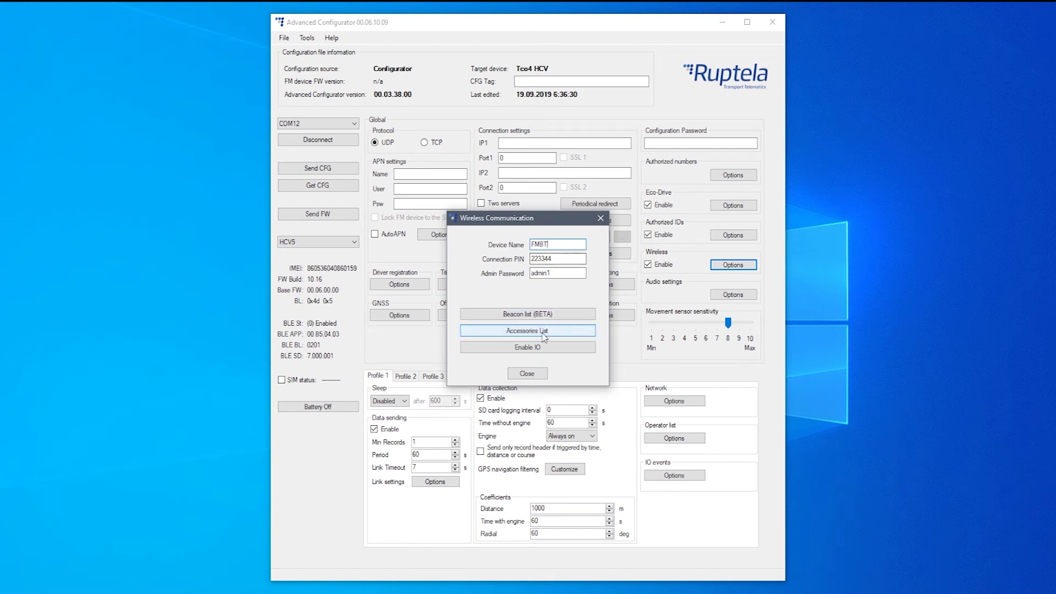
# - Add Escort TD BLE sensor D014E7925CC5 in slot 1 with timeout 180 to the accessories list
pyautogui.click(526, 330)
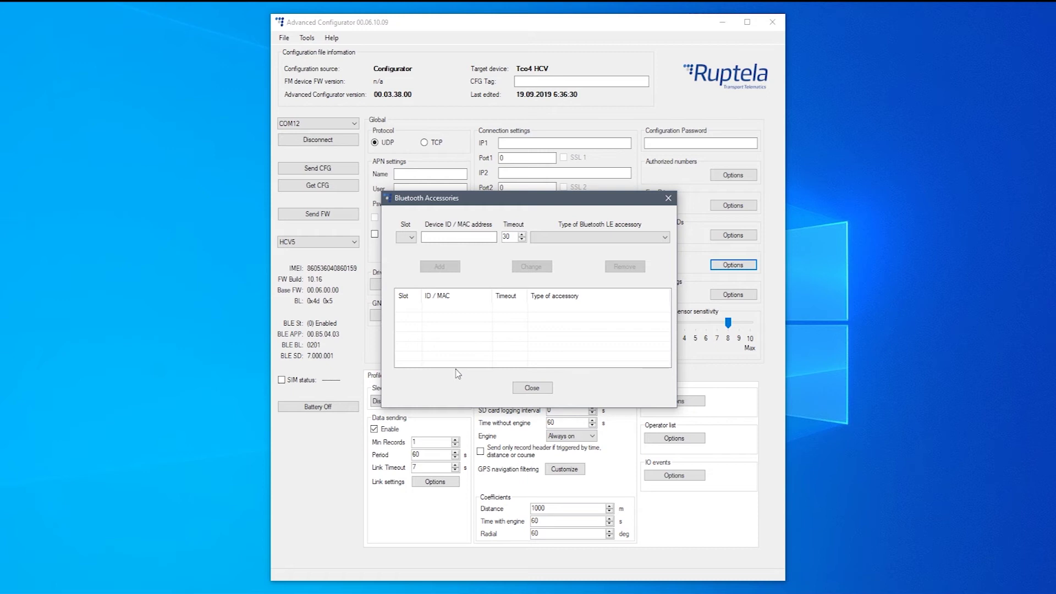
pyautogui.click(441, 237)
pyautogui.write('D014E7925CC5')
pyautogui.doubleClick(506, 237)
pyautogui.write('180')
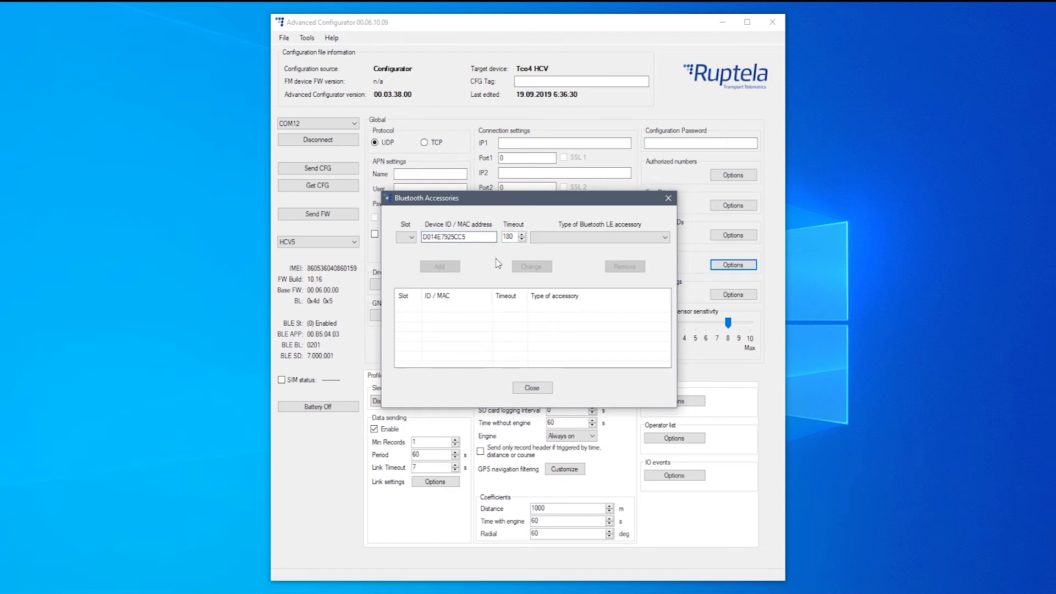
pyautogui.click(409, 237)
pyautogui.click(406, 247)
pyautogui.click(405, 248)
pyautogui.click(600, 237)
pyautogui.click(551, 292)
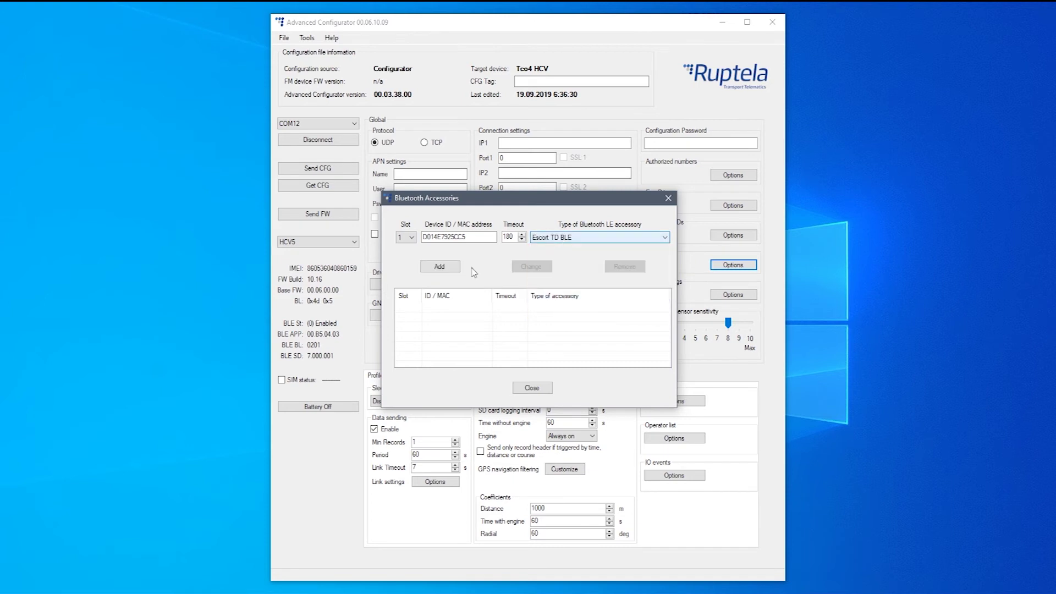
pyautogui.click(440, 267)
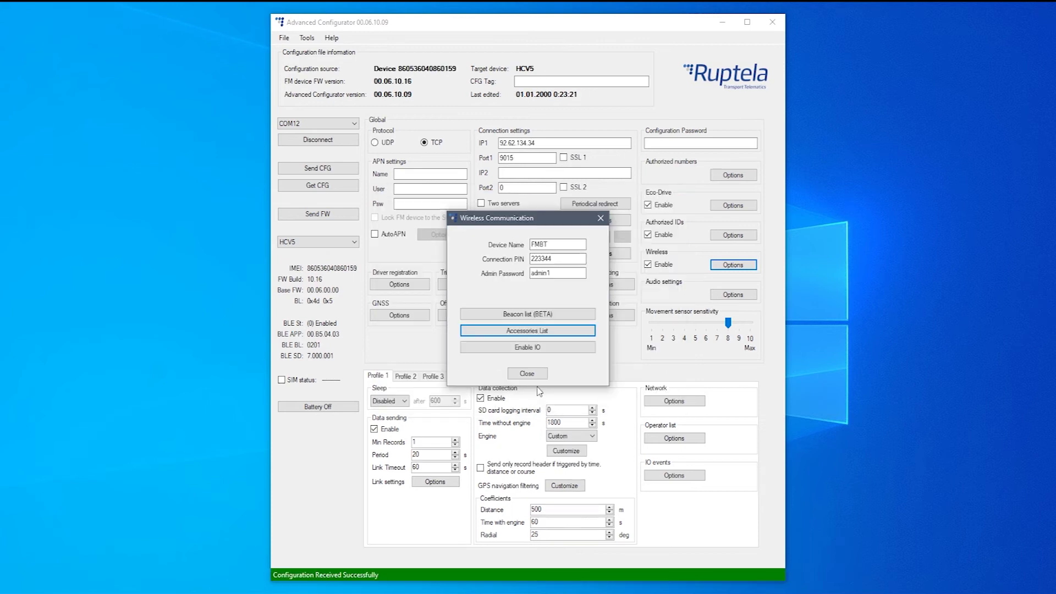
# - Uncheck the Wireless pair IO parameter, save the IO selection, and close Wireless Communication
pyautogui.click(528, 349)
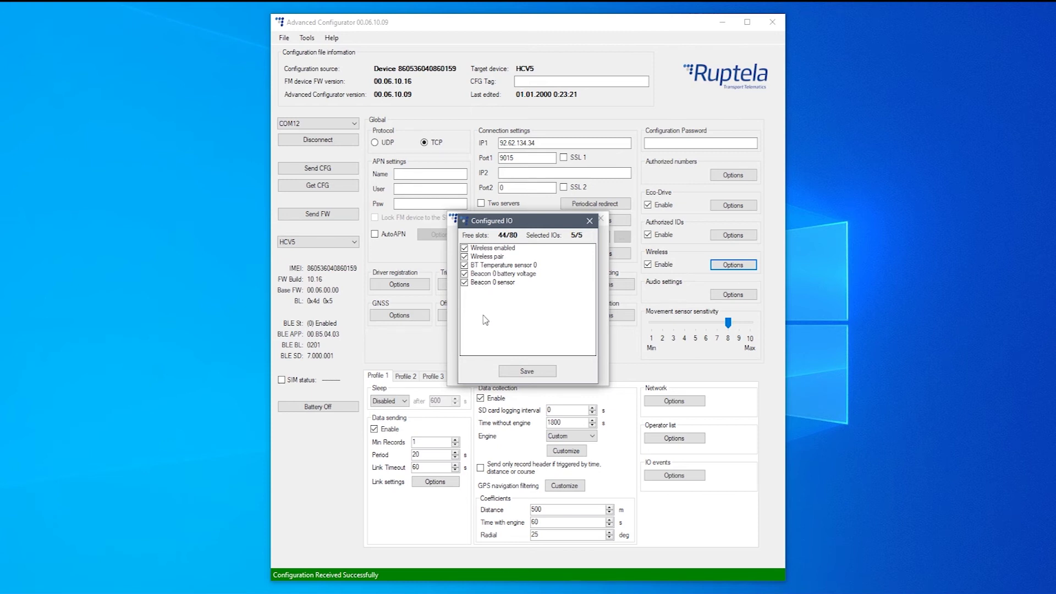
pyautogui.click(464, 256)
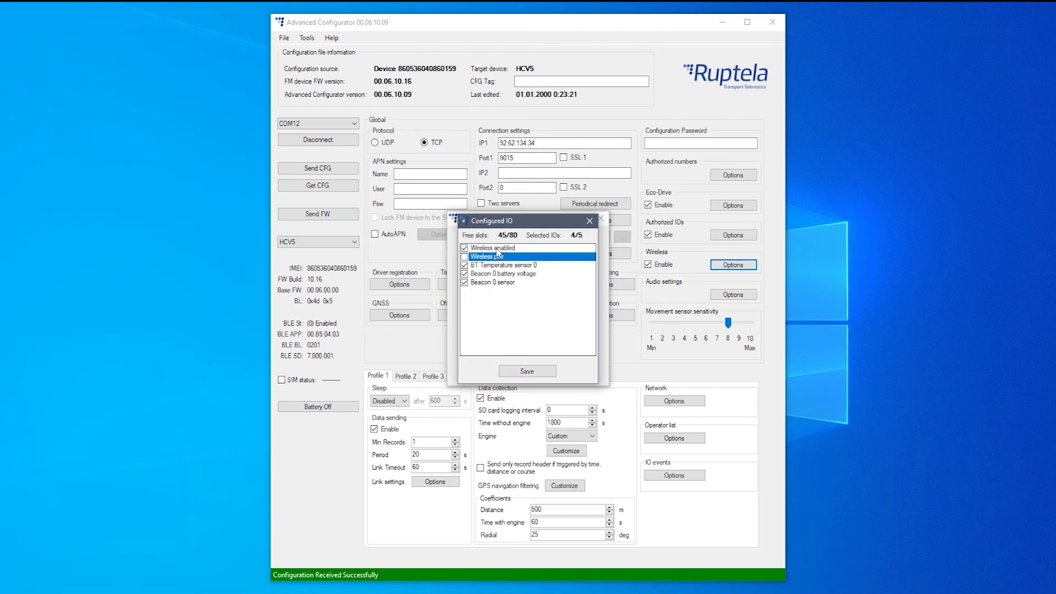
pyautogui.click(527, 371)
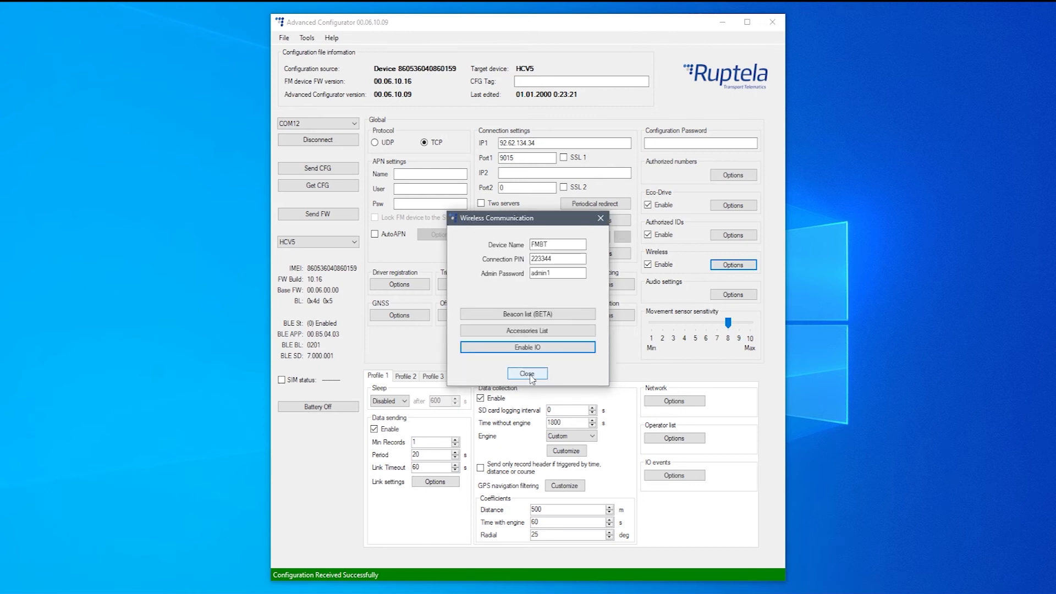
pyautogui.click(528, 374)
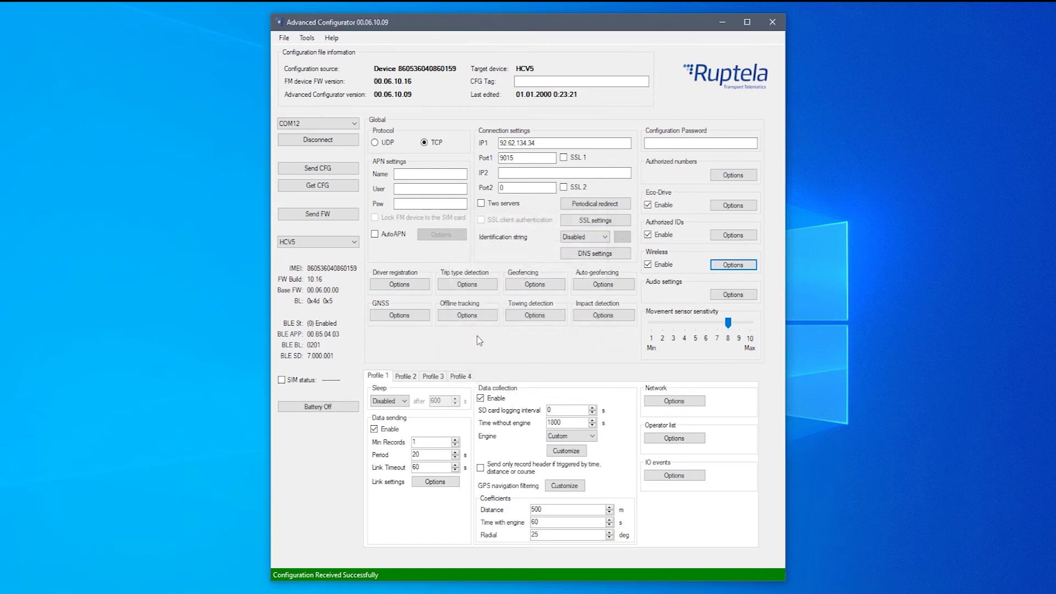
# - Send the configuration to the HCV5 and exit the Advanced Configurator via File
pyautogui.click(318, 168)
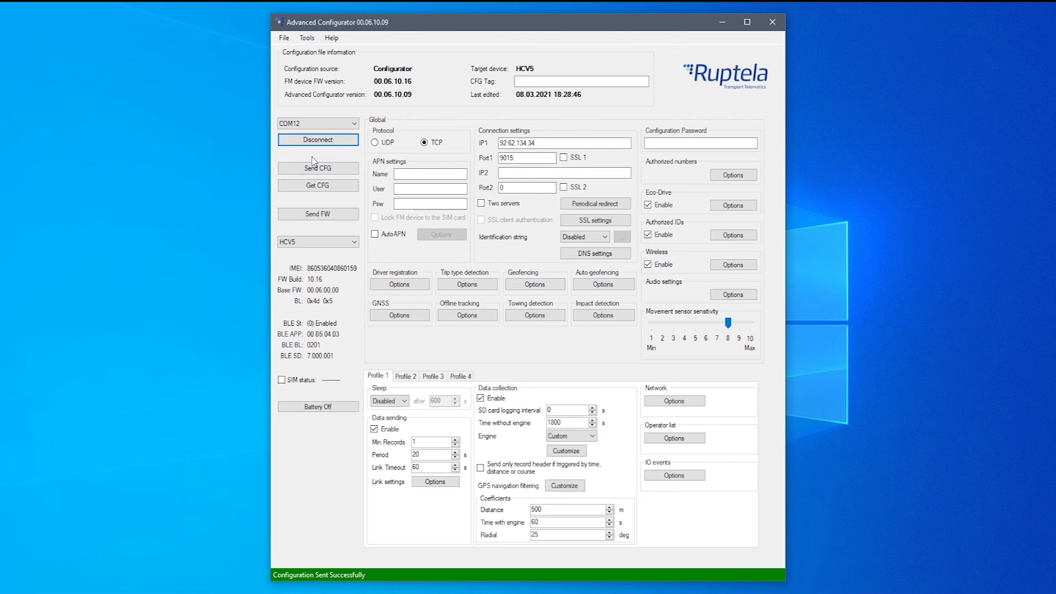
pyautogui.click(284, 39)
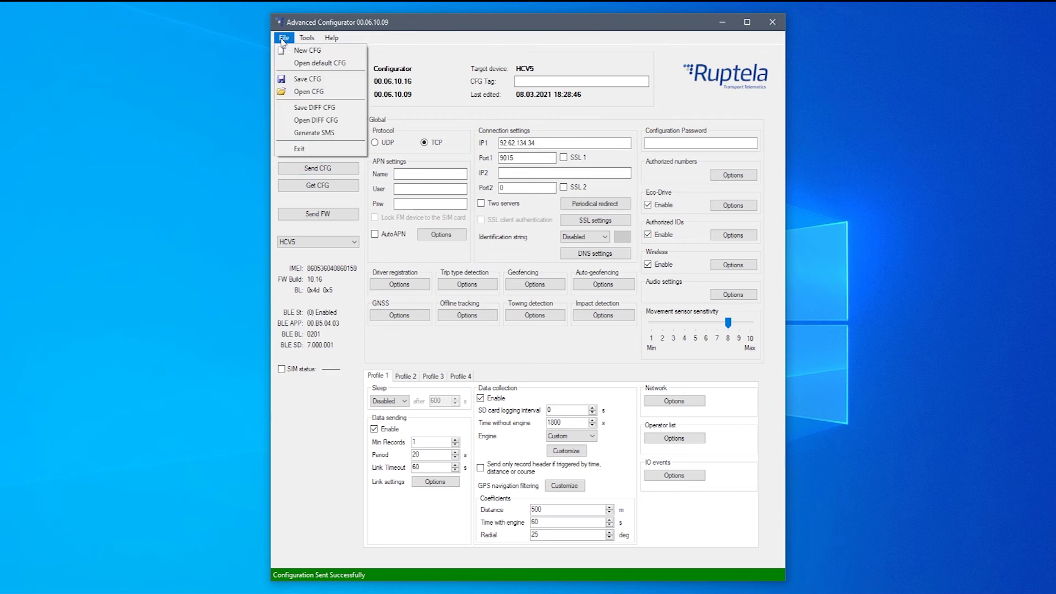
pyautogui.click(300, 149)
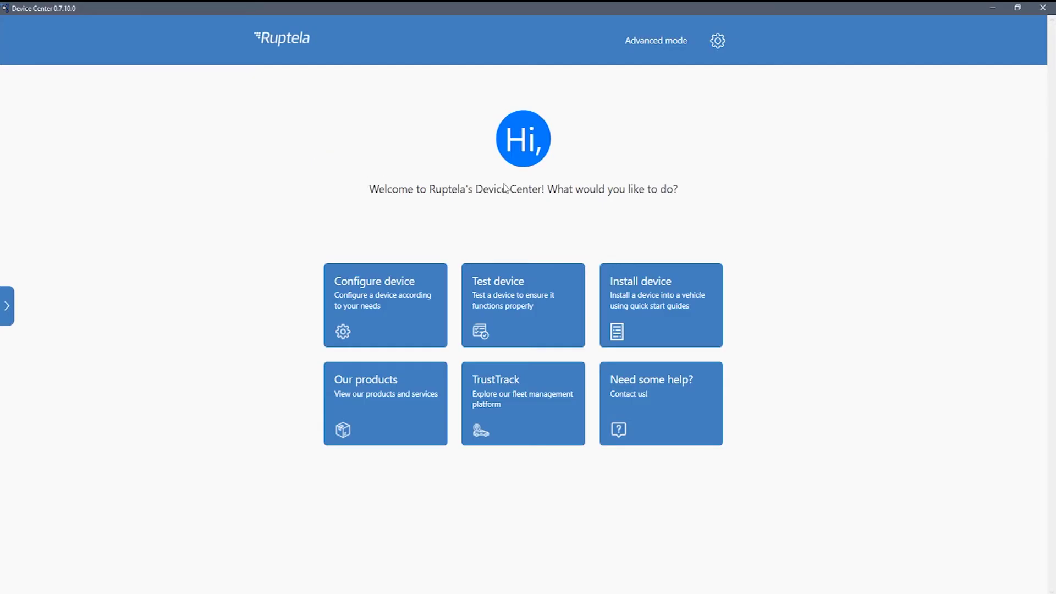
# - Start a device test and select the detected HCV5 tracker
pyautogui.click(507, 285)
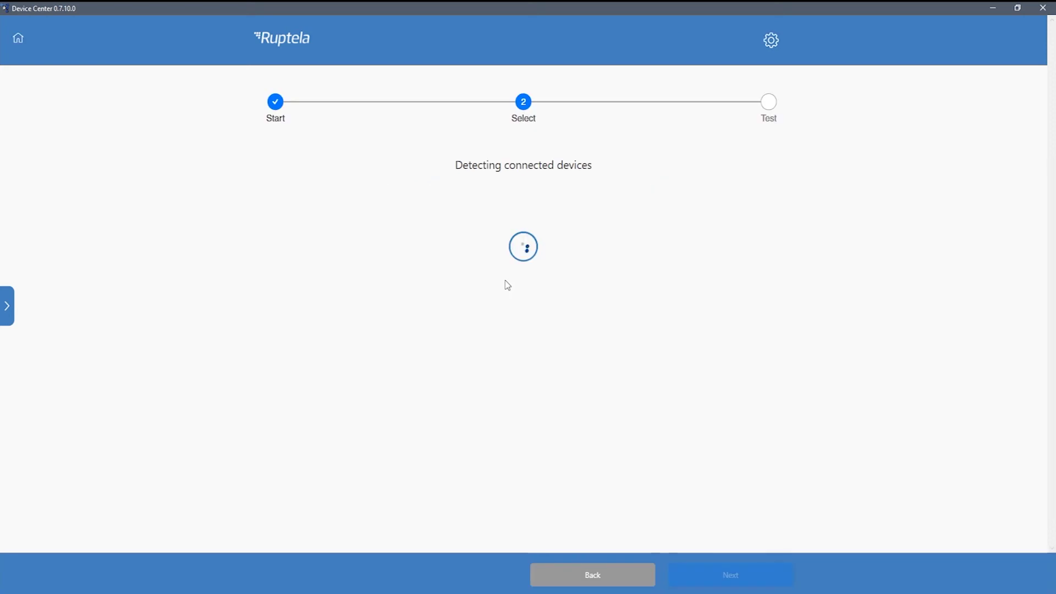
pyautogui.click(331, 253)
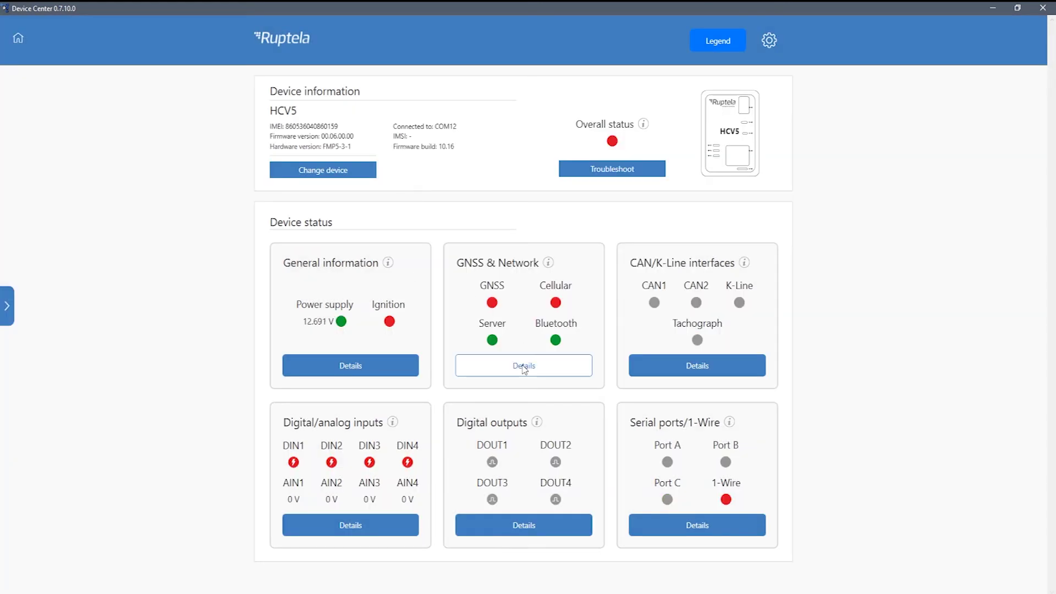
# - Check Beacon 0 readings in GNSS & Network details, then list the enabled IO parameters (35/80)
pyautogui.click(524, 367)
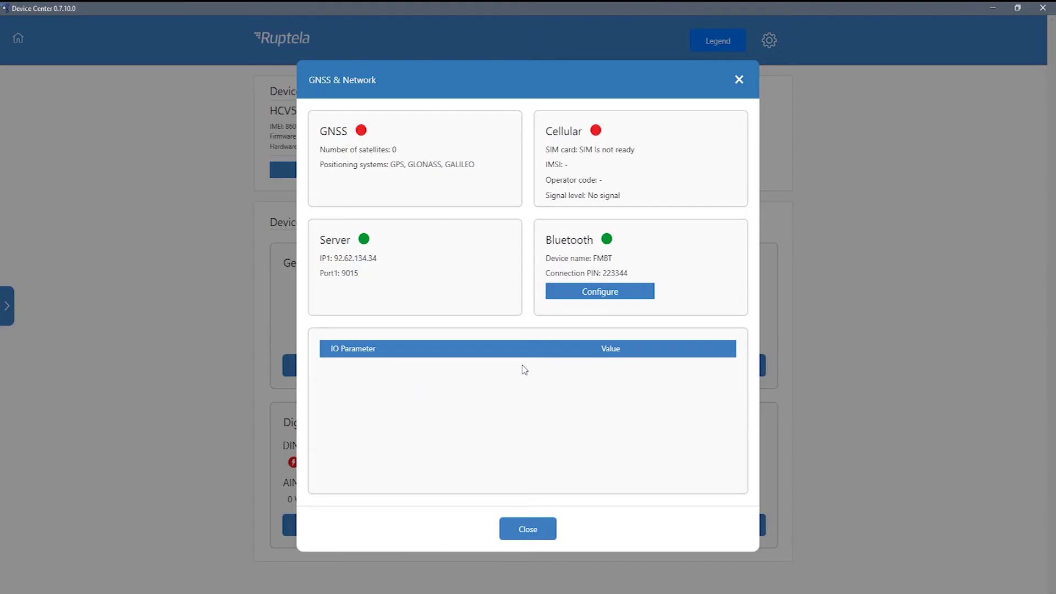
pyautogui.scroll(-4, 528, 388)
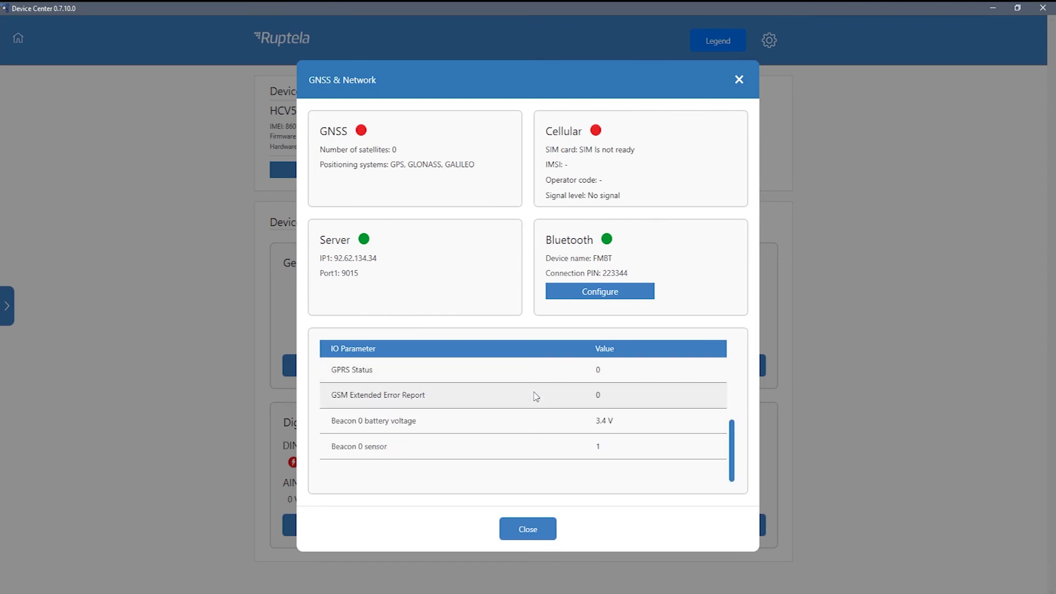
pyautogui.scroll(4, 606, 426)
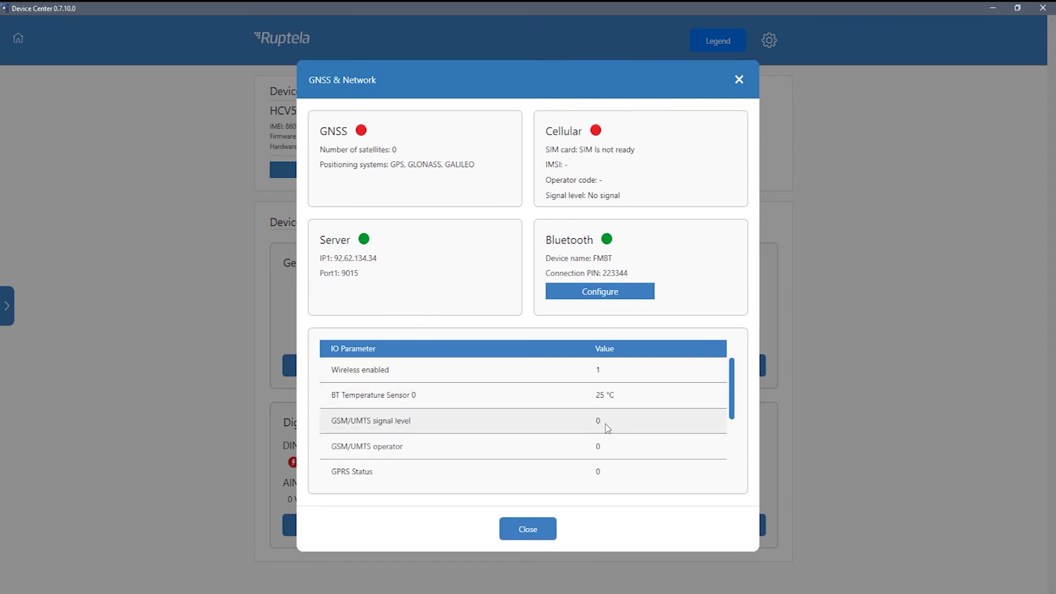
pyautogui.scroll(-4, 606, 405)
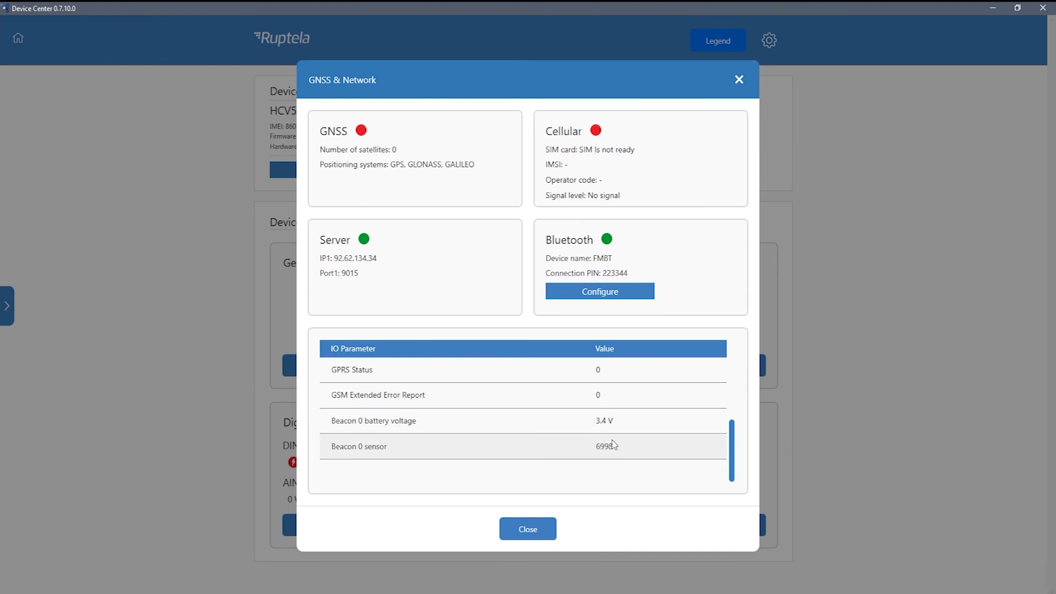
pyautogui.click(600, 293)
pyautogui.scroll(-2, 528, 419)
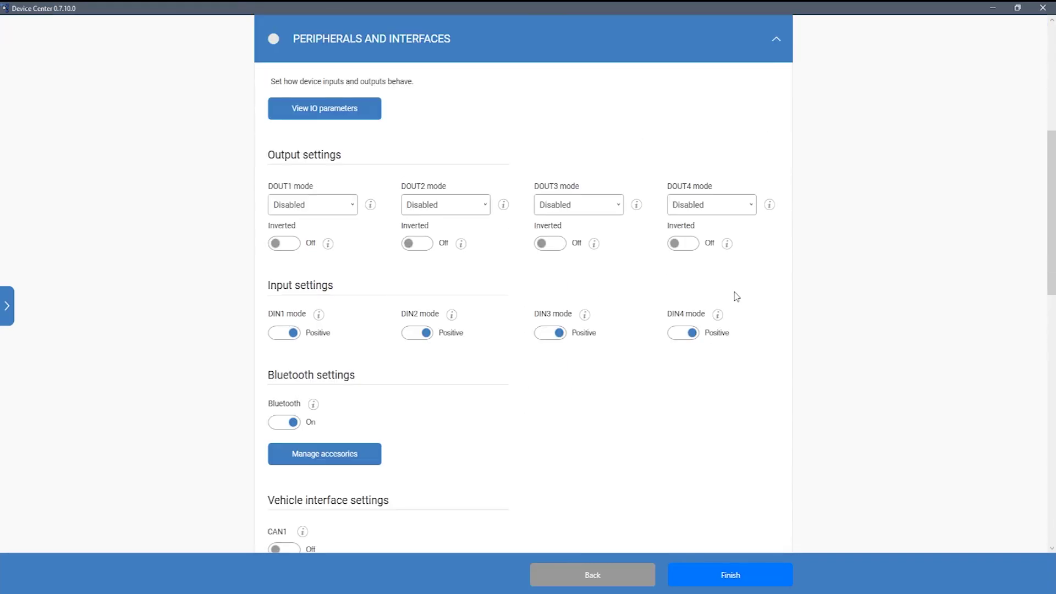
pyautogui.scroll(3, 736, 295)
pyautogui.scroll(3, 627, 479)
pyautogui.click(339, 269)
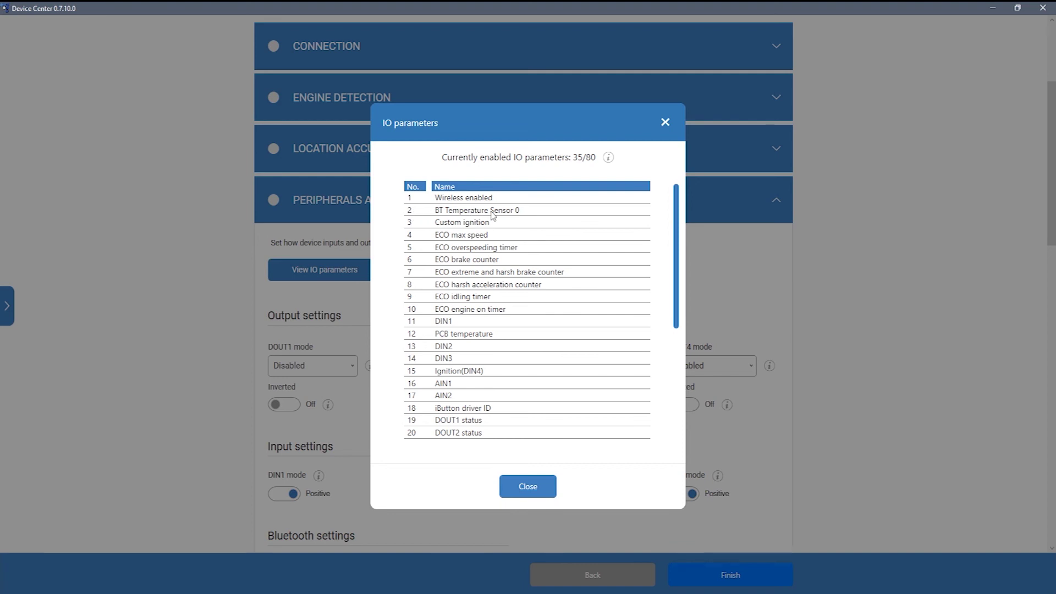
pyautogui.scroll(-5, 491, 358)
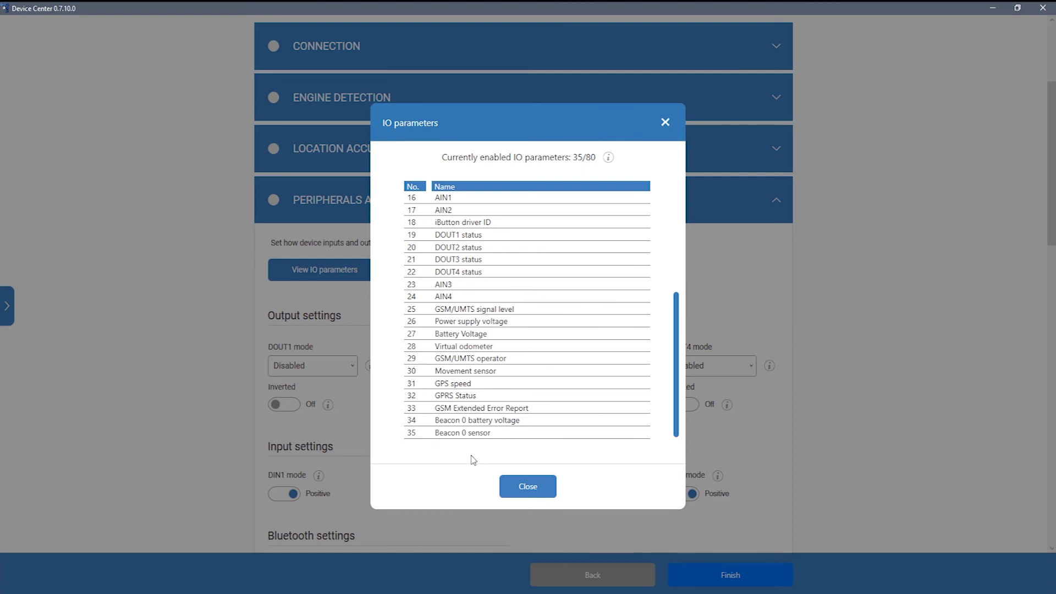
pyautogui.scroll(5, 462, 408)
pyautogui.scroll(3, 460, 383)
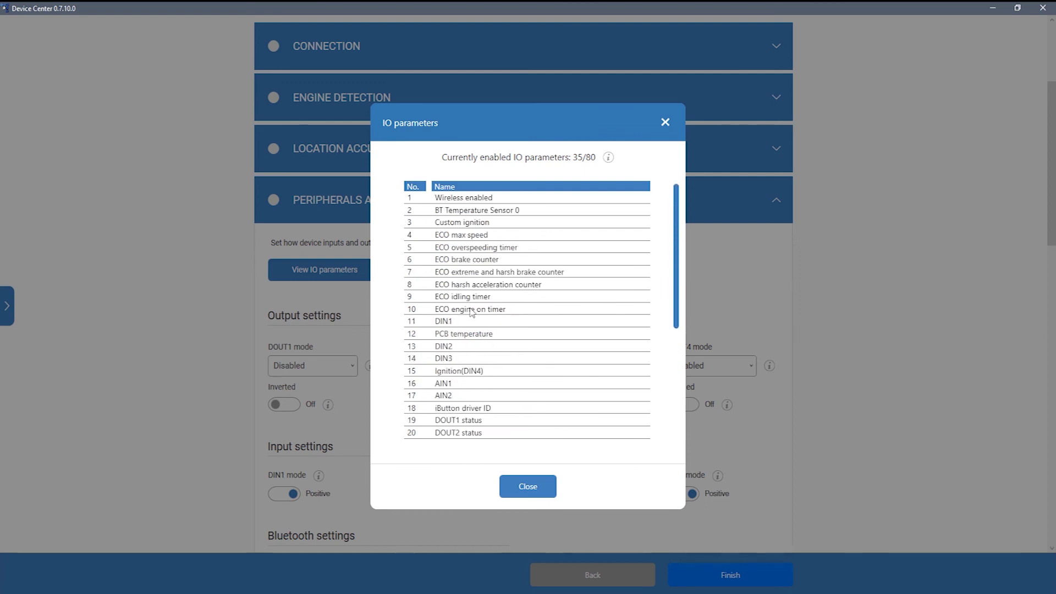